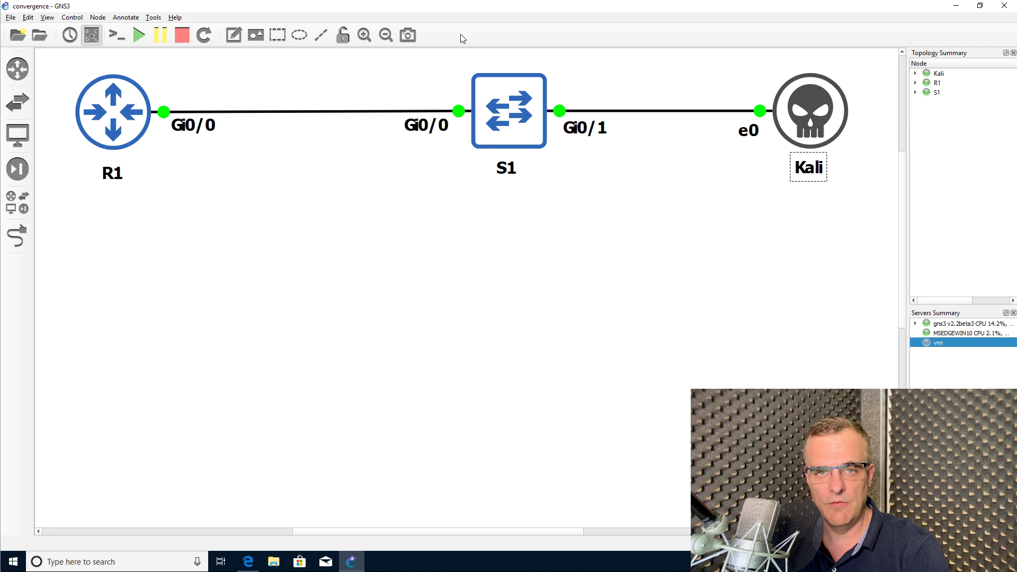
Step: Add VPCS node PC-1 on the gns3 v2.2beta3 server and move it up-left, below the existing devices
left_click(18, 135)
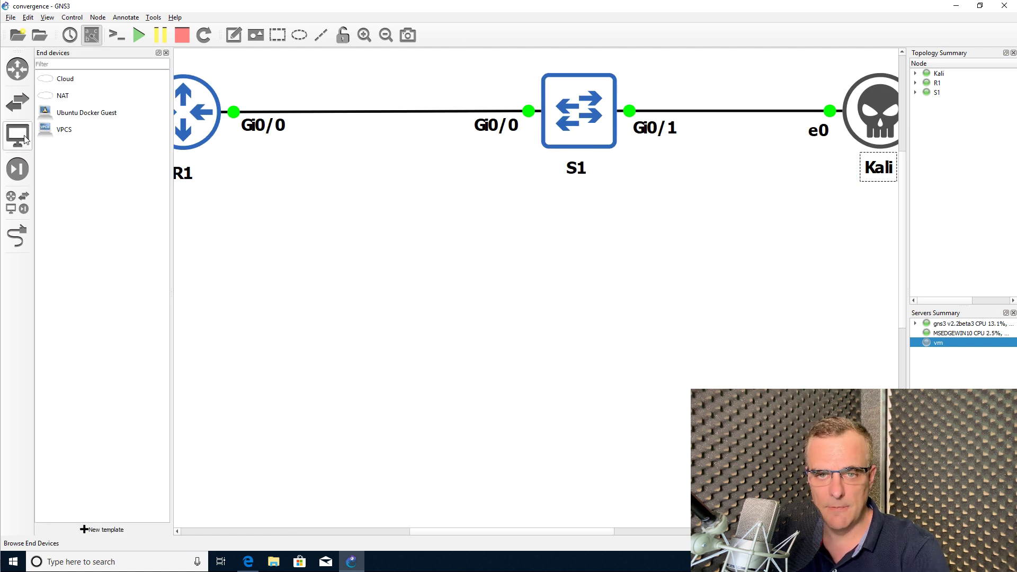
left_click(60, 130)
left_click_drag(75, 127, 379, 263)
left_click(510, 283)
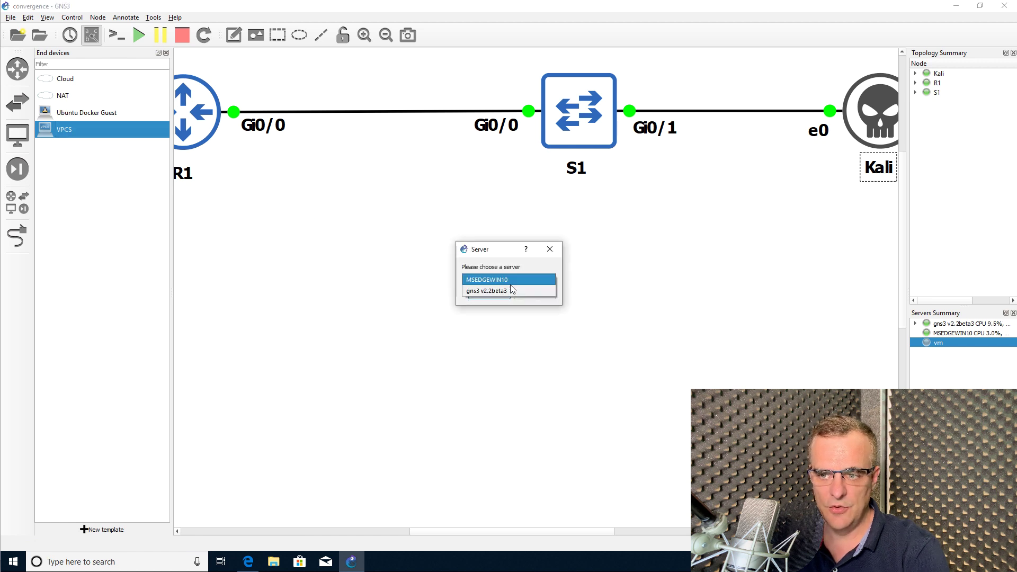
left_click(510, 290)
left_click(495, 295)
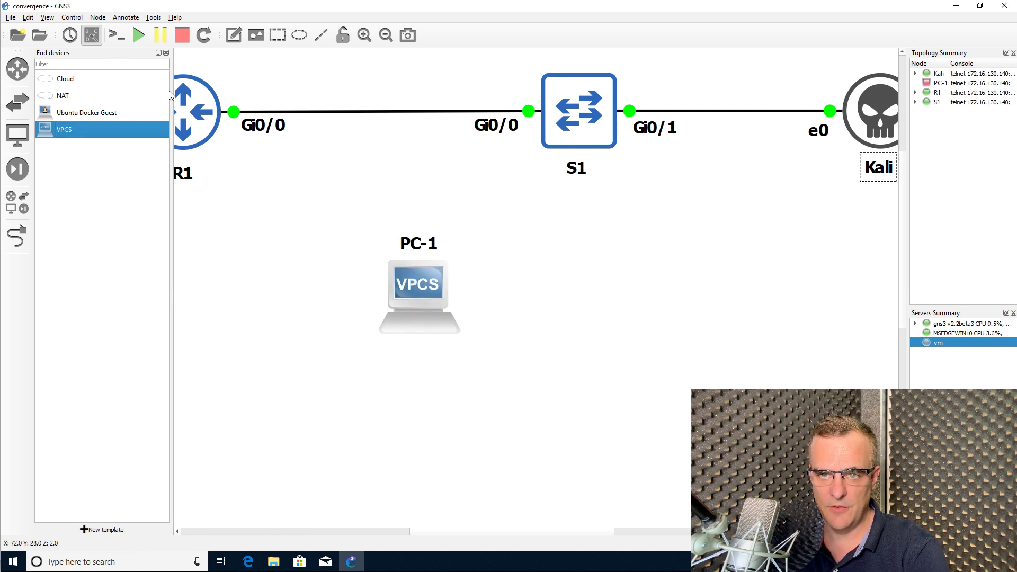
left_click(165, 52)
left_click_drag(346, 272, 275, 241)
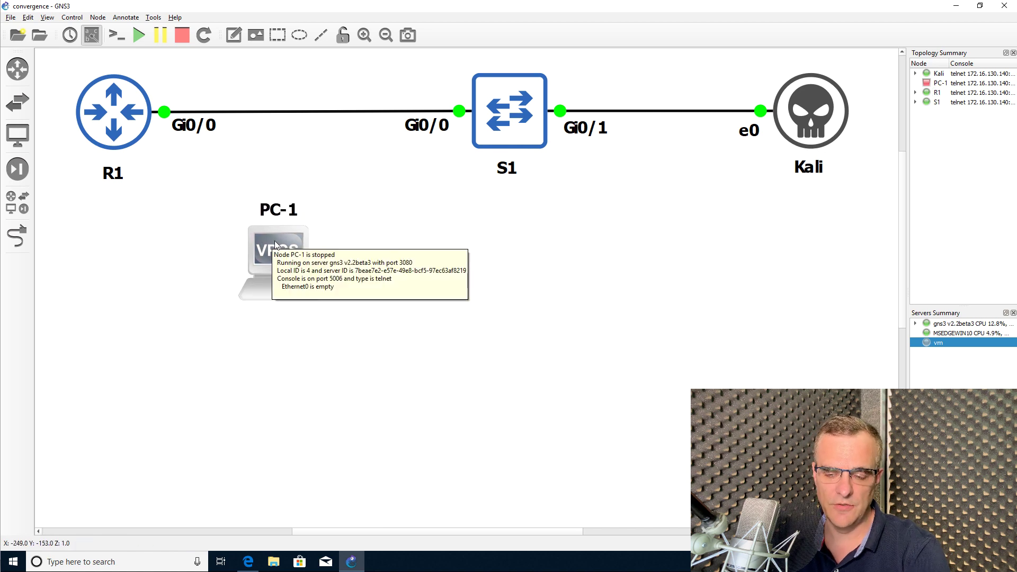
Step: Open PC-1's symbol library and look through the Affinity-circle, Affinity-square and Custom sets
right_click(271, 258)
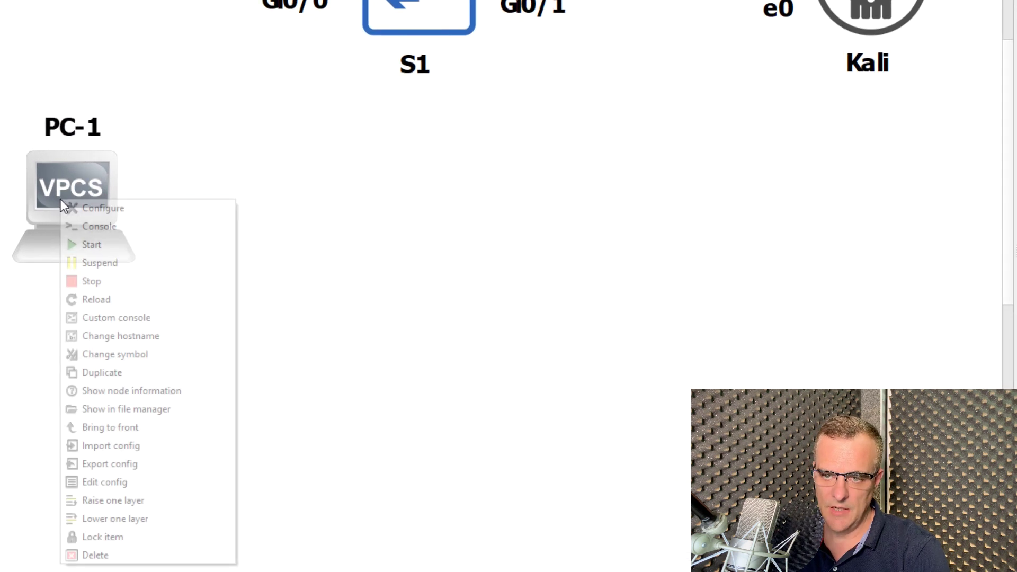
left_click(160, 352)
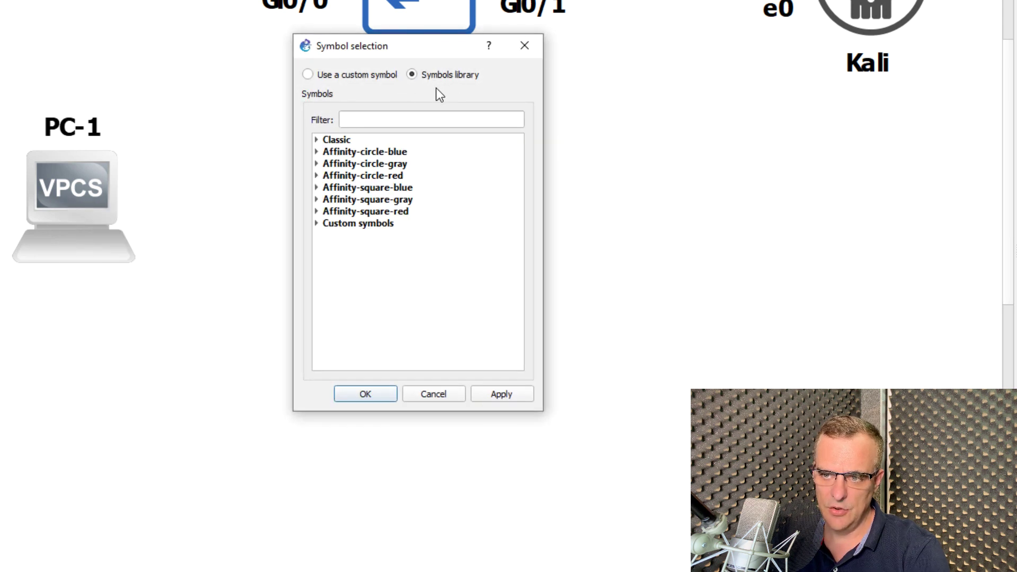
left_click(315, 152)
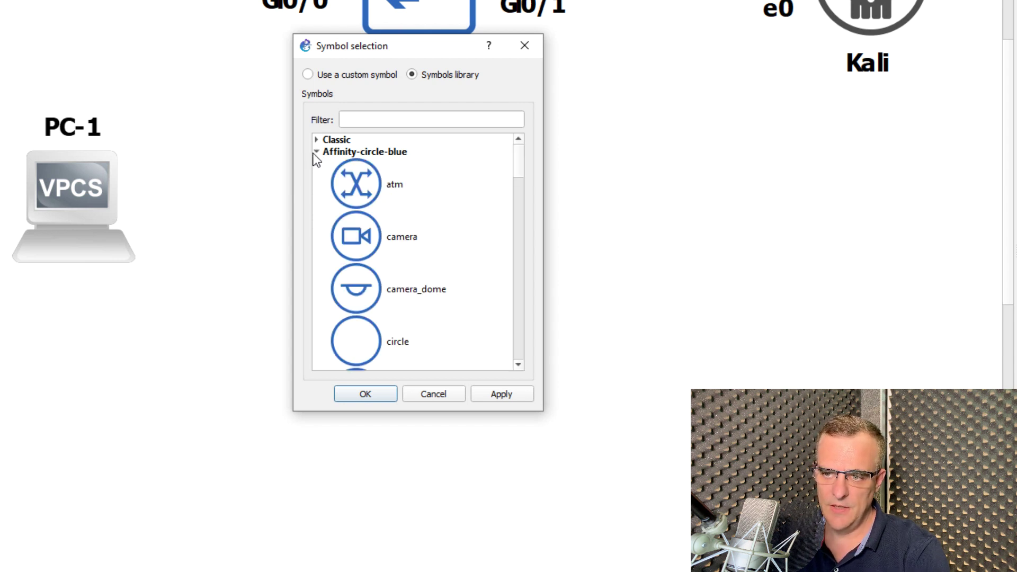
left_click(315, 152)
left_click(315, 163)
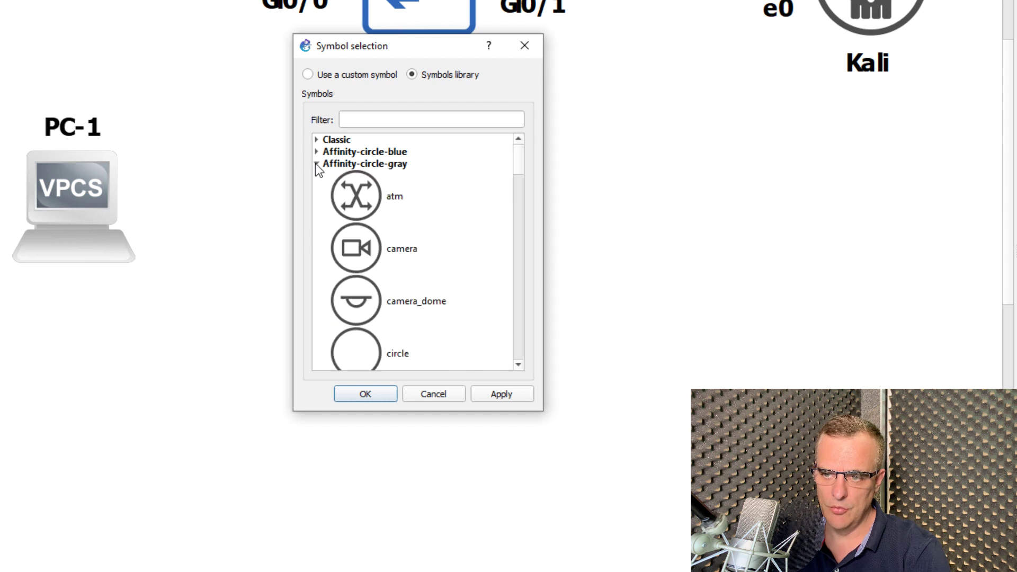
left_click(315, 165)
left_click(316, 173)
left_click(316, 172)
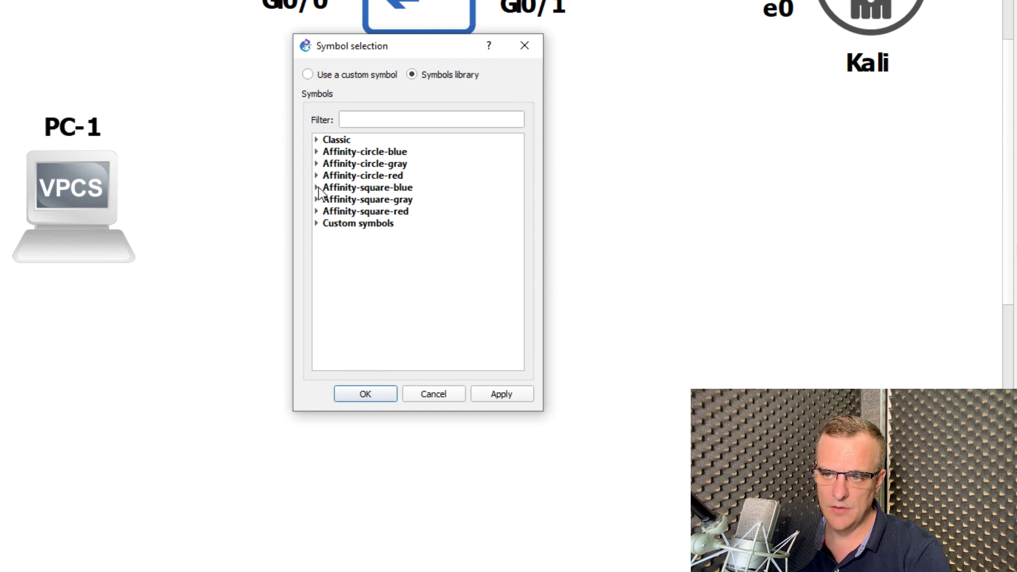
left_click(318, 186)
left_click(319, 187)
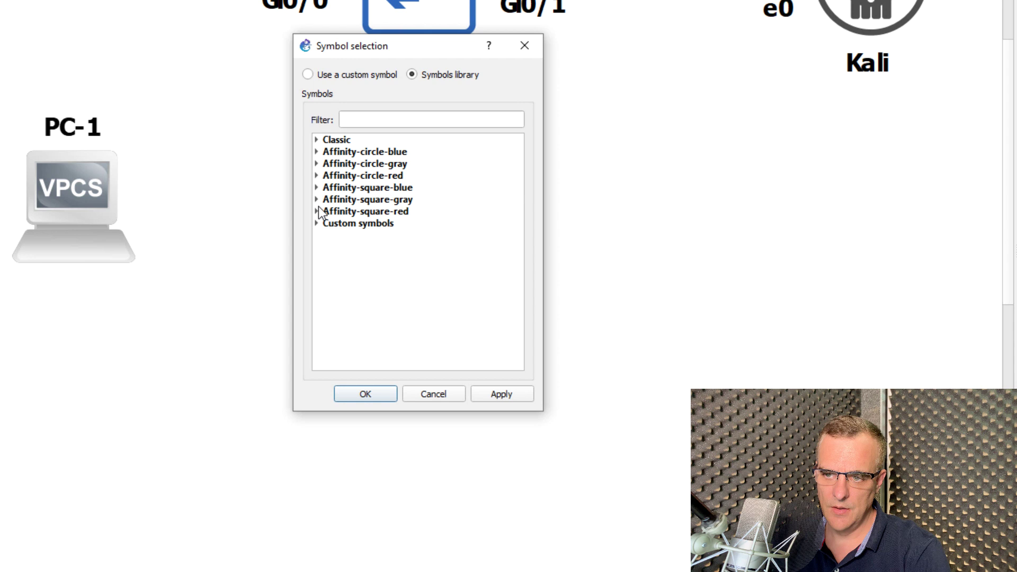
left_click(316, 200)
left_click(315, 199)
left_click(315, 211)
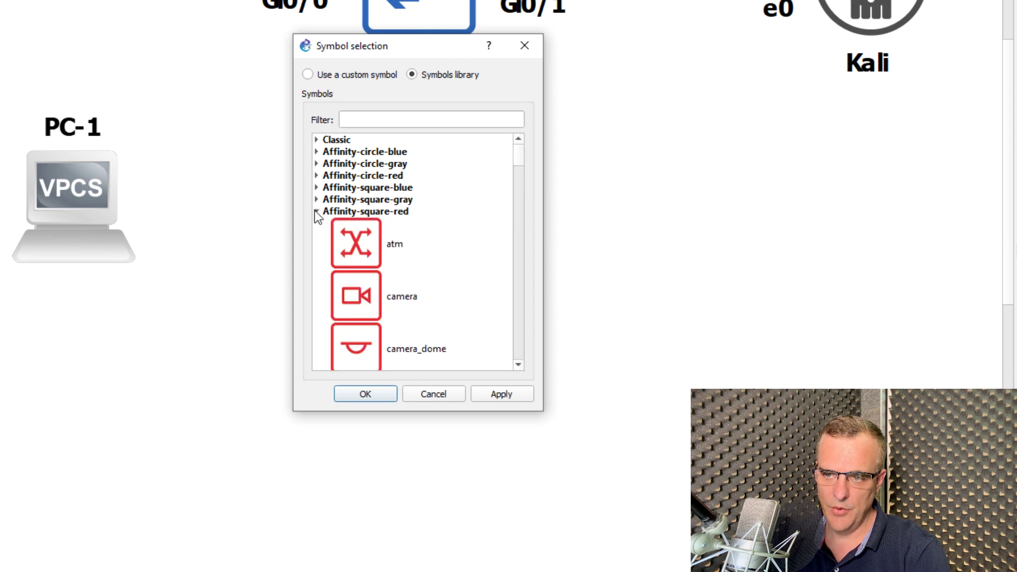
left_click(315, 211)
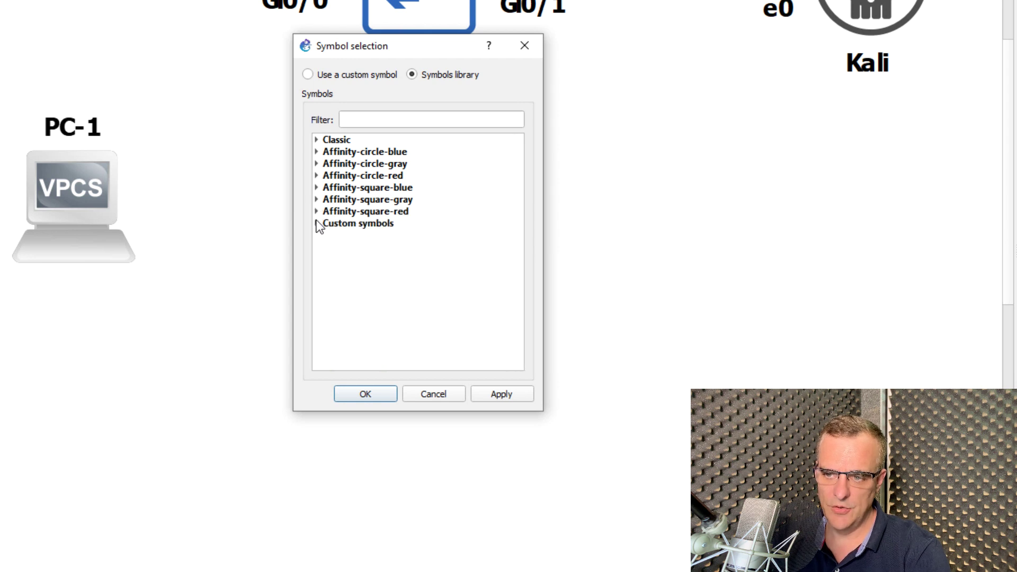
left_click(317, 223)
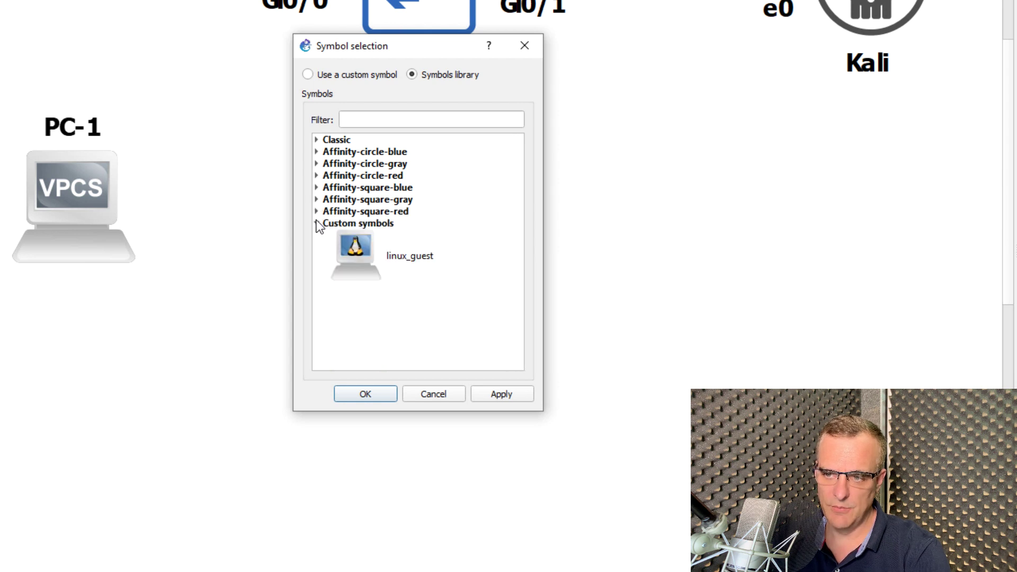
Step: Select the client symbol in the Affinity-circle-blue set
left_click(318, 152)
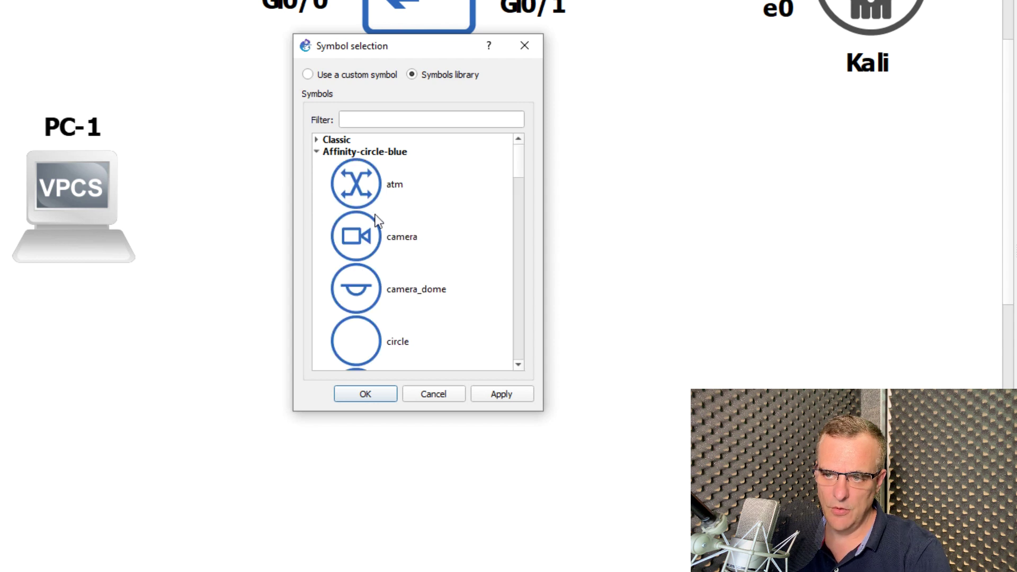
scroll(377, 220, "down", 2)
scroll(396, 272, "down", 2)
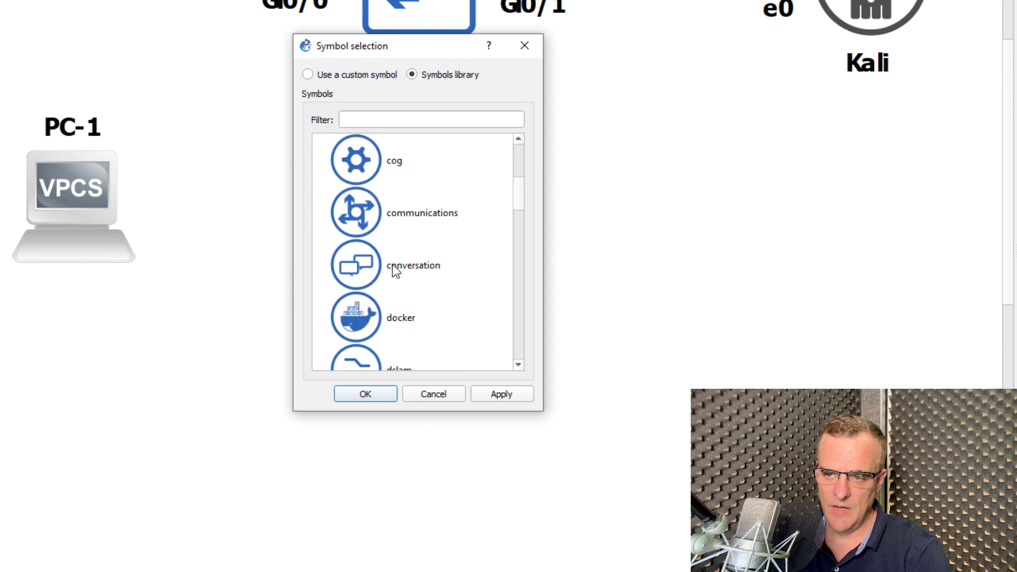
scroll(400, 249, "up", 1)
left_click(421, 161)
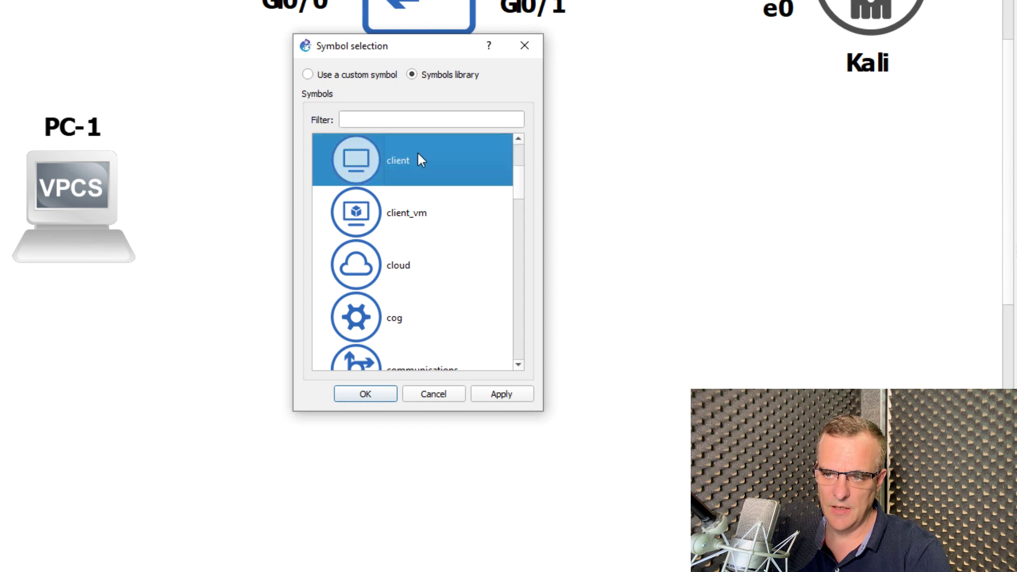
Step: Apply the client symbol to PC-1, shift it left, and bring up Cisco IOSv 15.6(2)T template options
left_click(354, 395)
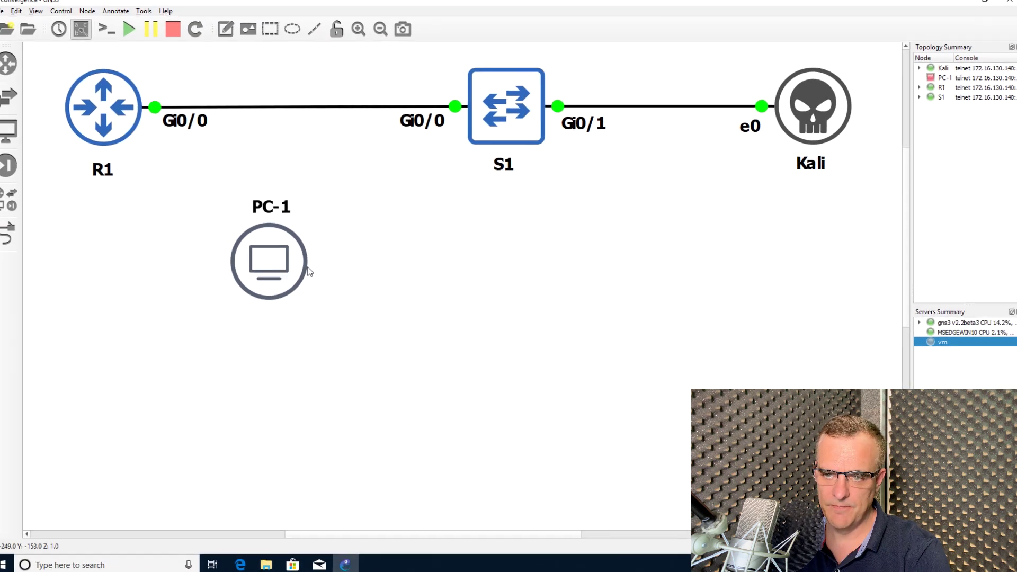
left_click_drag(284, 262, 213, 257)
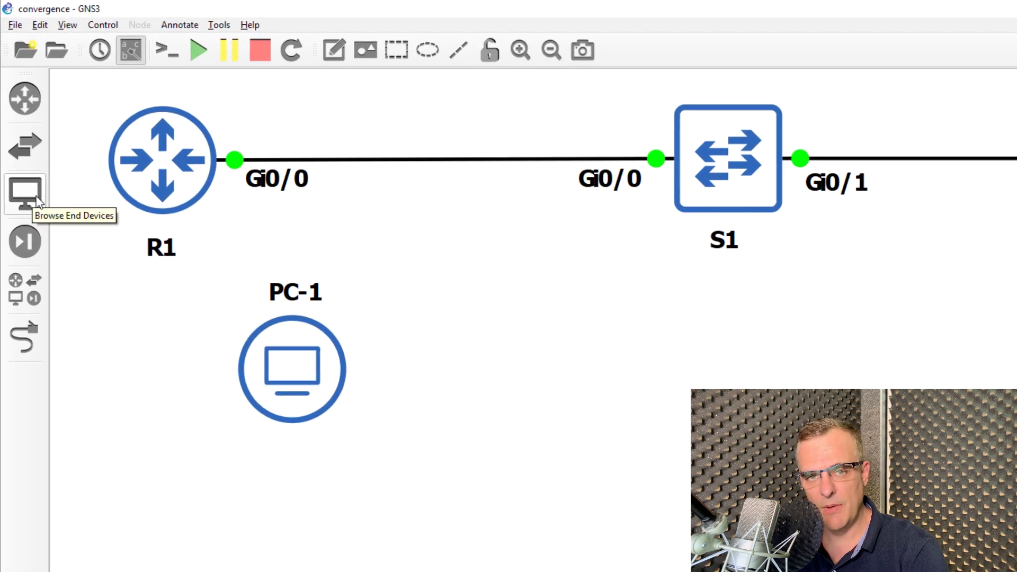
left_click(28, 113)
left_click(130, 118)
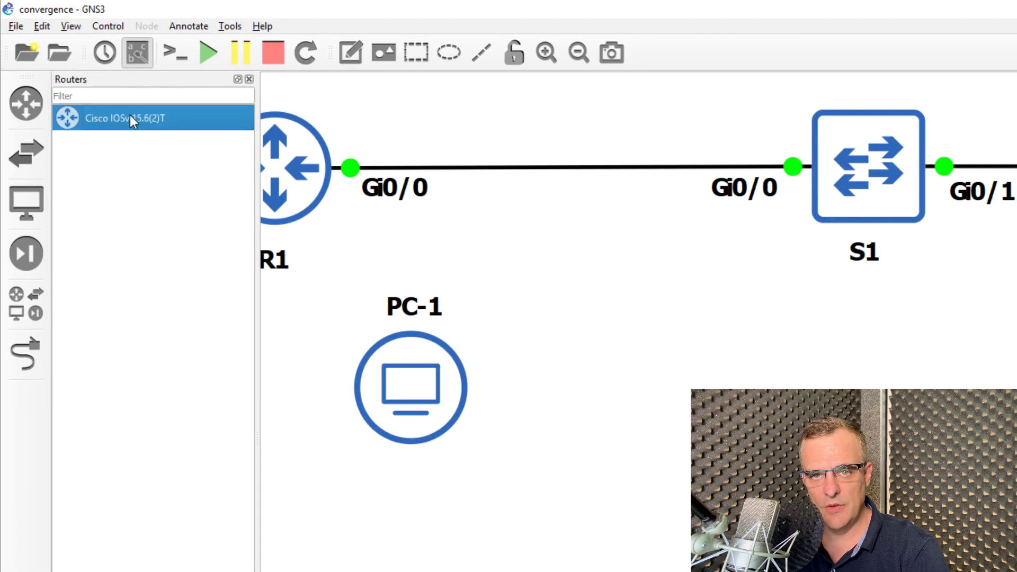
right_click(130, 113)
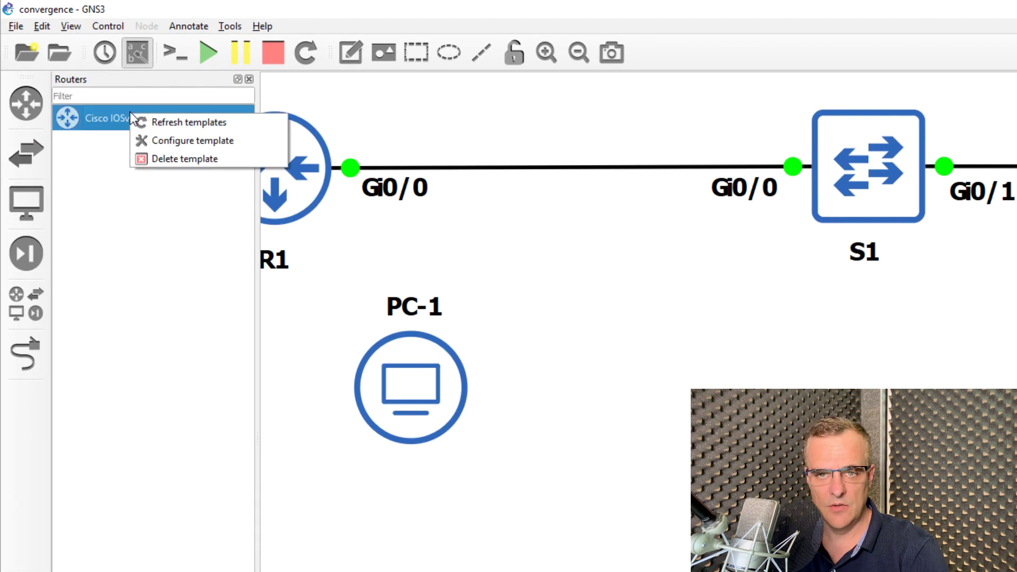
Step: Open the Cisco IOSv 15.6(2)T template settings and filter its symbol library for 'router'
left_click(194, 141)
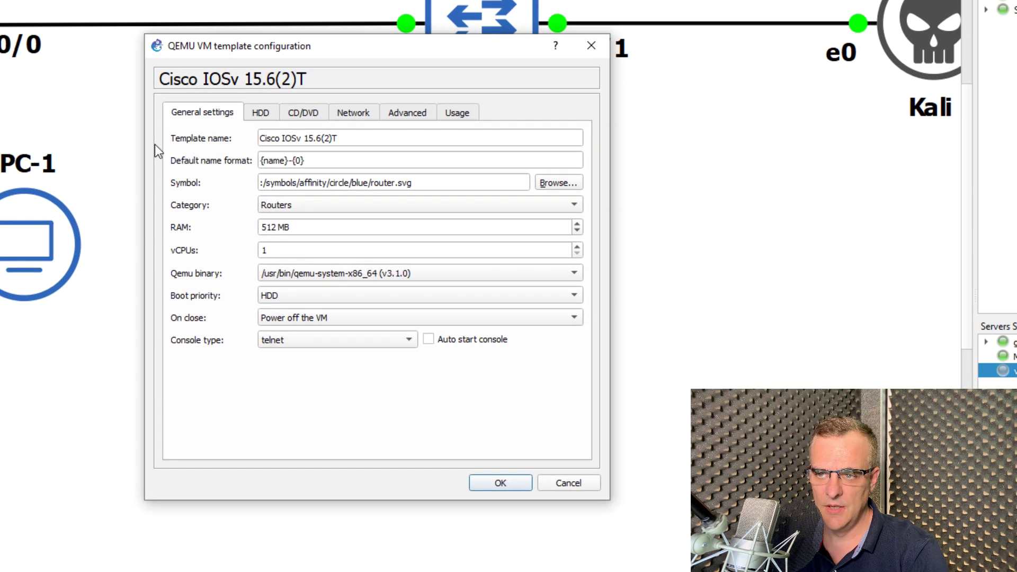
left_click_drag(492, 187, 235, 181)
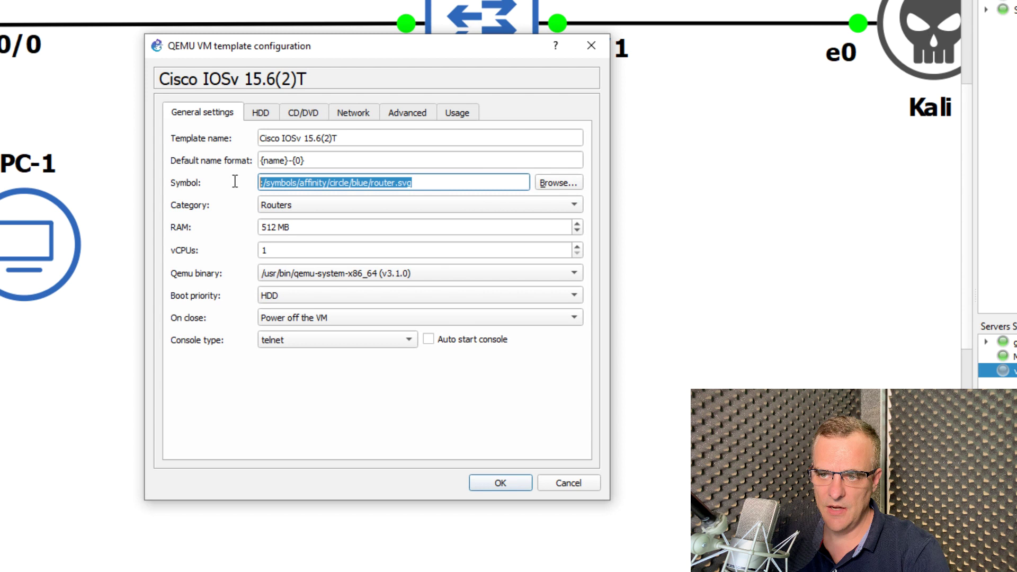
left_click(556, 182)
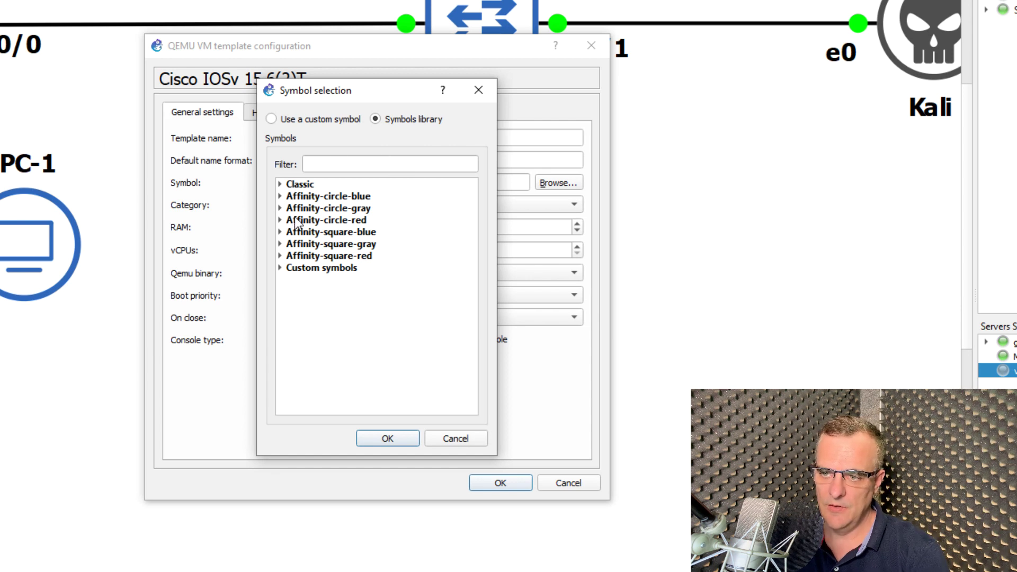
left_click(280, 255)
scroll(339, 223, "down", 1)
left_click(365, 162)
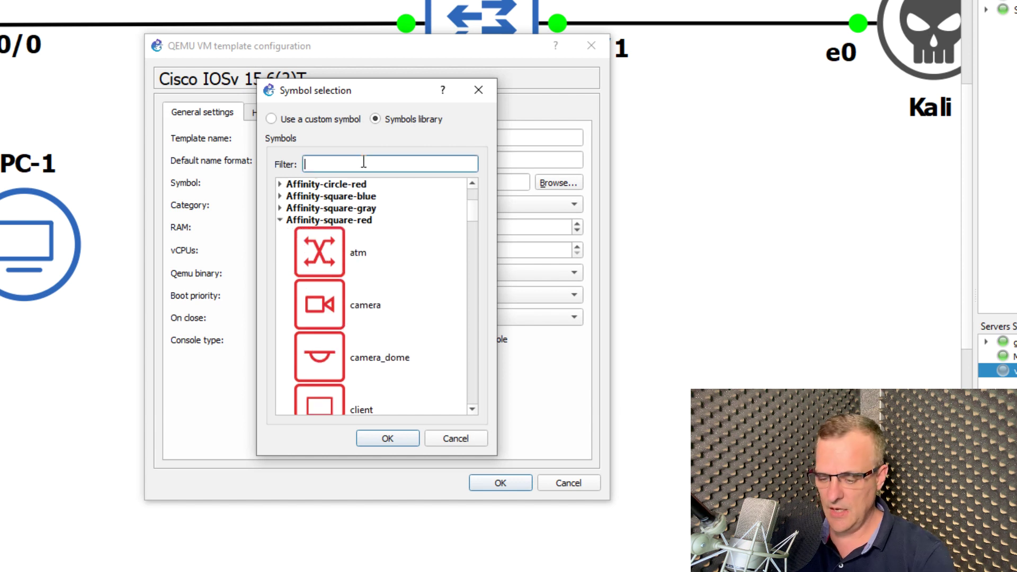
type("router")
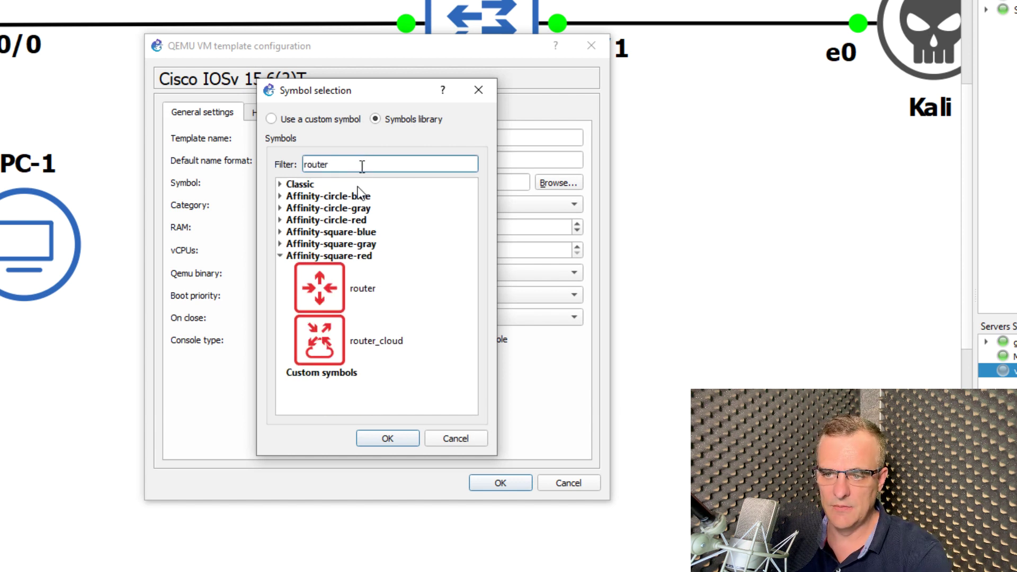
Step: Give the template the red Affinity-square router symbol and add a router from it below S1
left_click(382, 288)
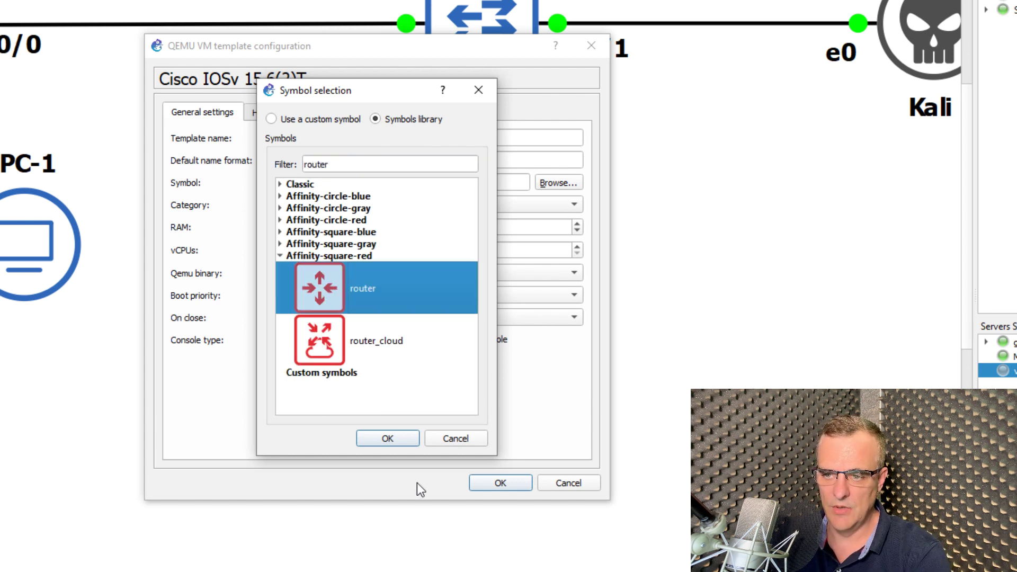
left_click(393, 439)
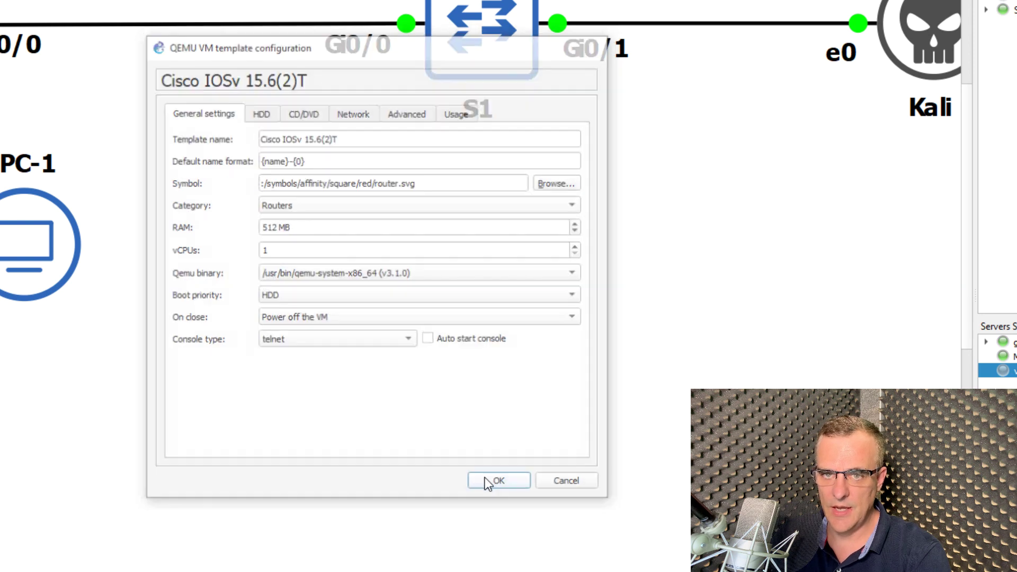
left_click(498, 483)
left_click(97, 95)
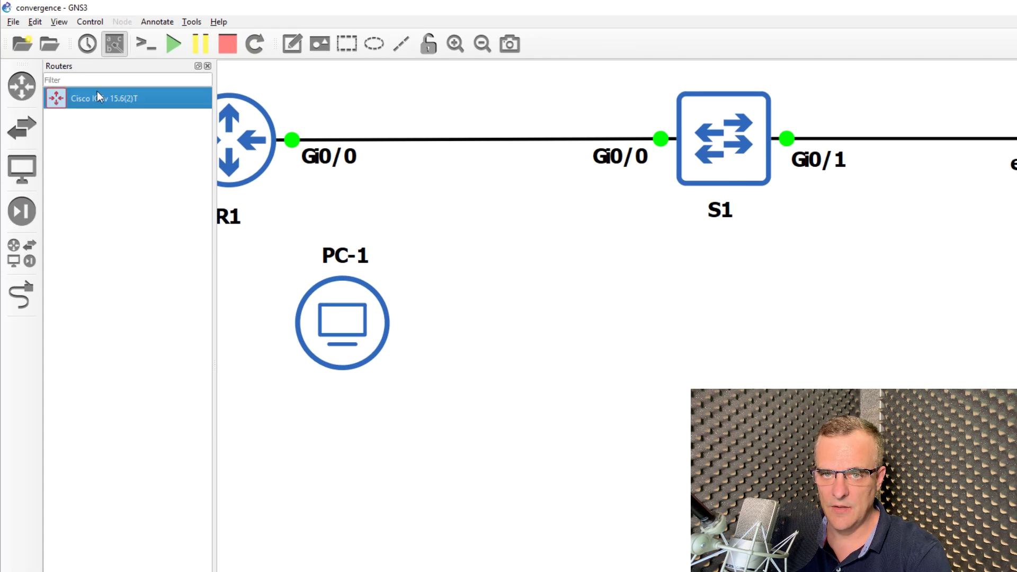
left_click_drag(97, 93, 717, 339)
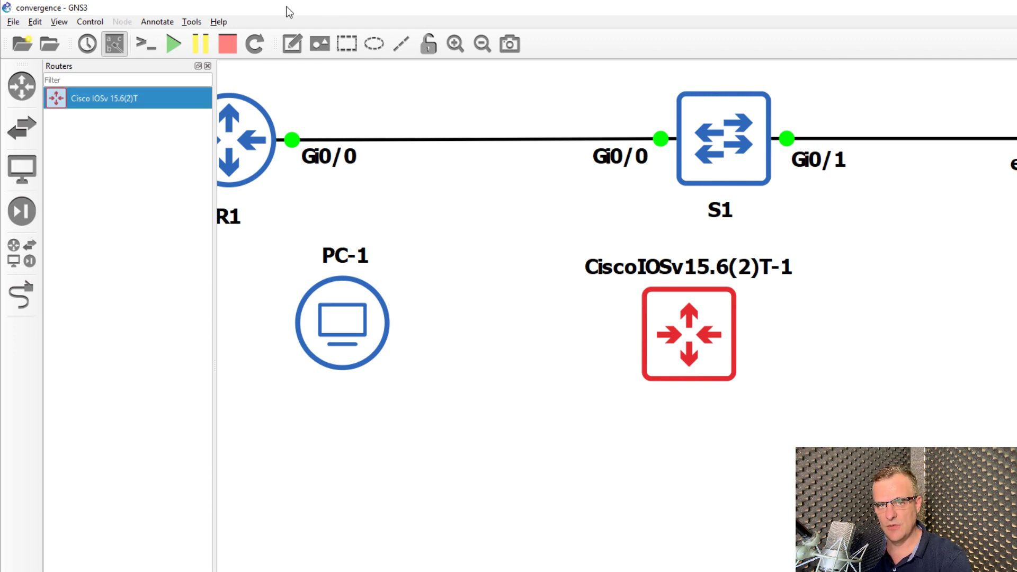
Step: In Preferences, set 'Symbol theme for new templates' to Affinity-square-blue and save
left_click(34, 23)
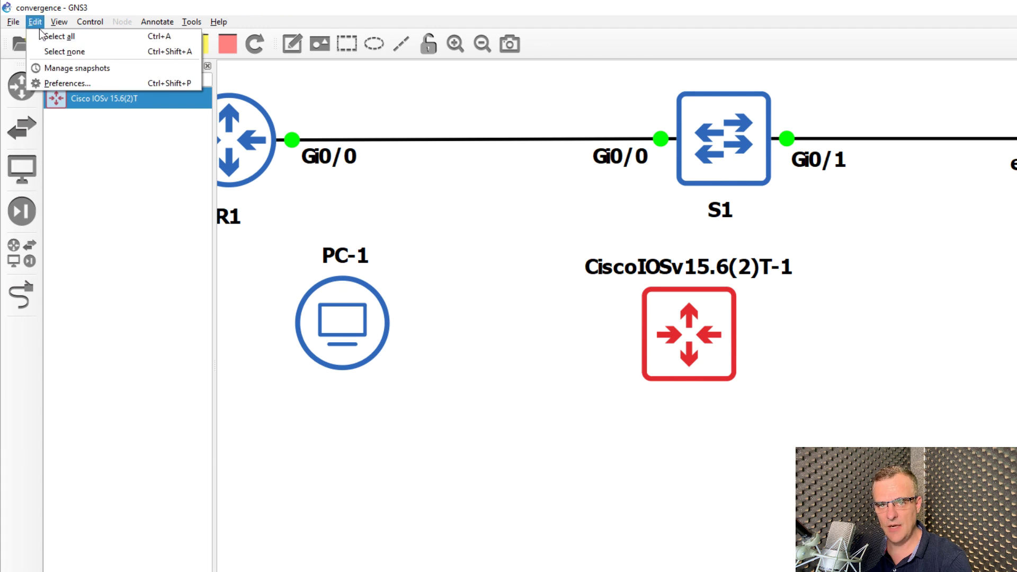
left_click(68, 82)
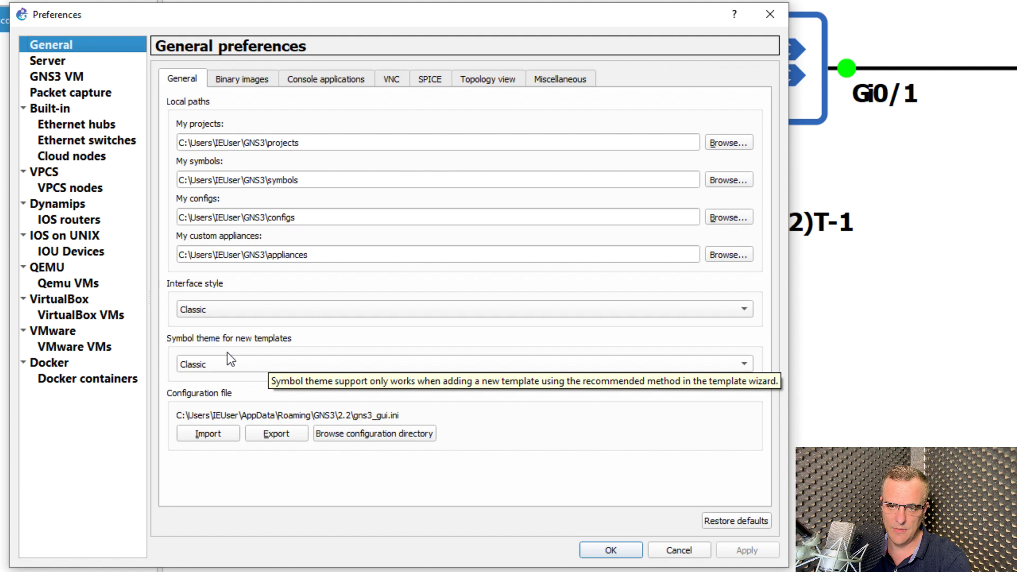
left_click(269, 369)
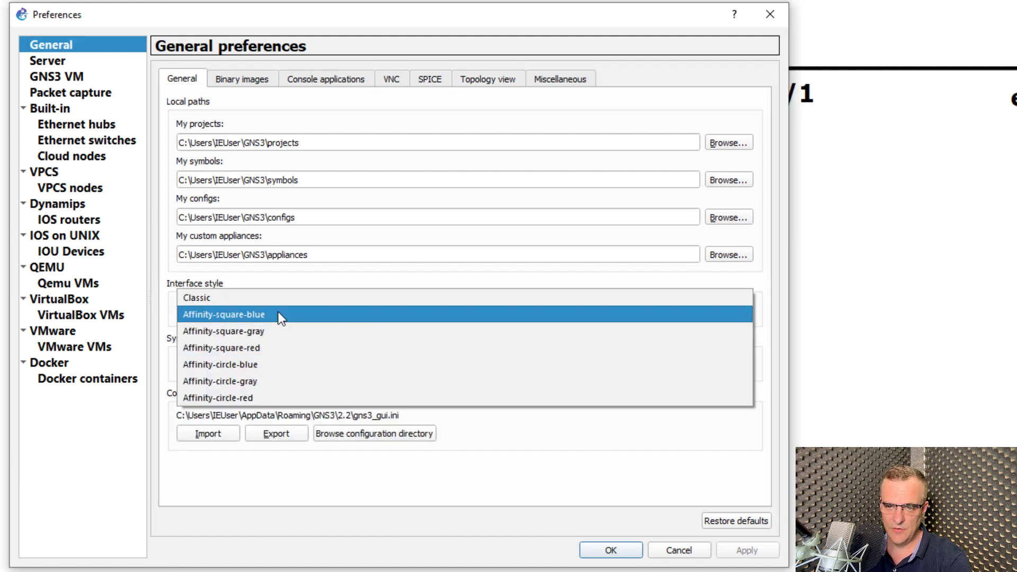
left_click(275, 315)
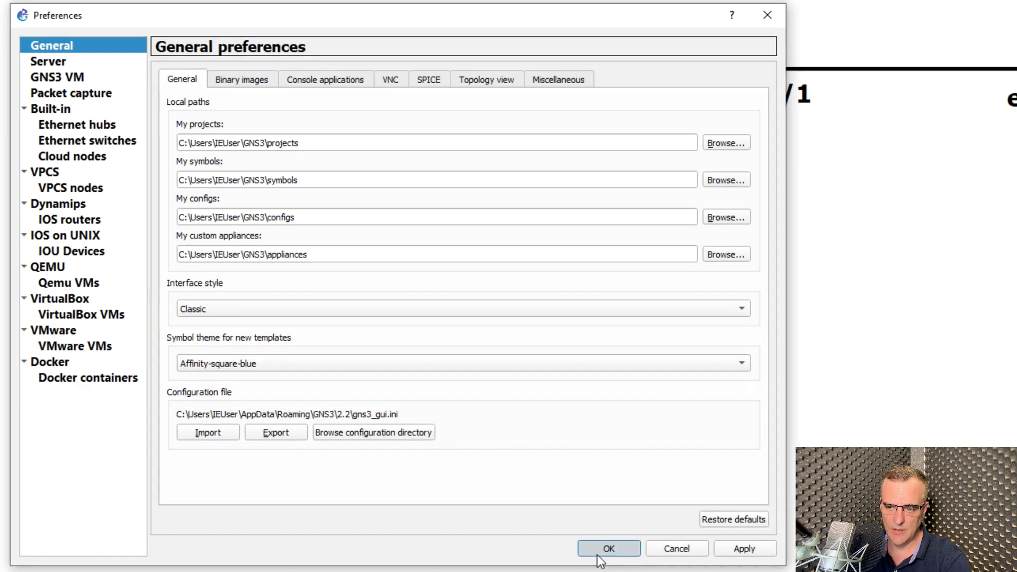
left_click(597, 553)
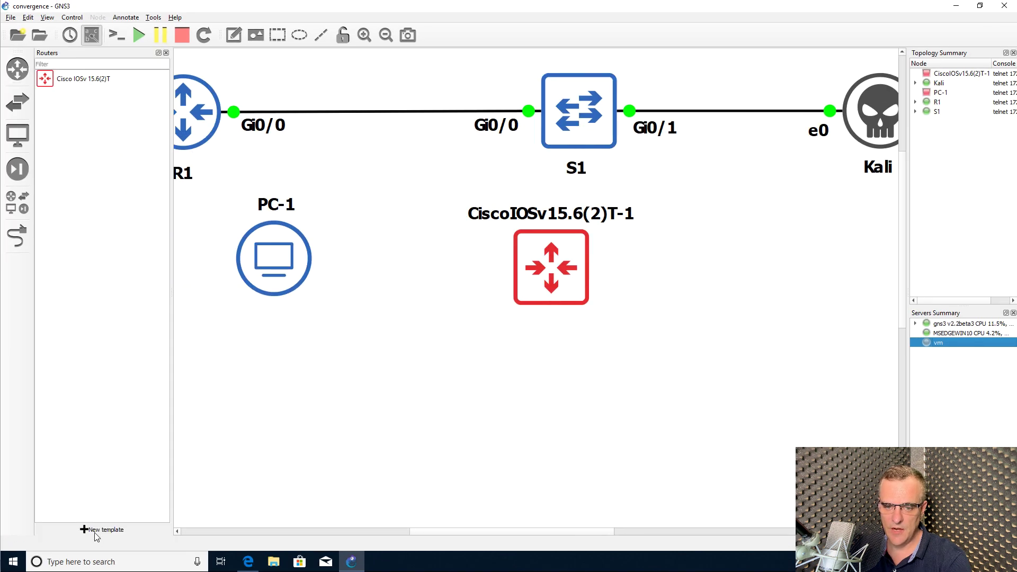
Step: Start a new template from the server's appliances and select the Cisco IOSv router appliance
left_click(84, 529)
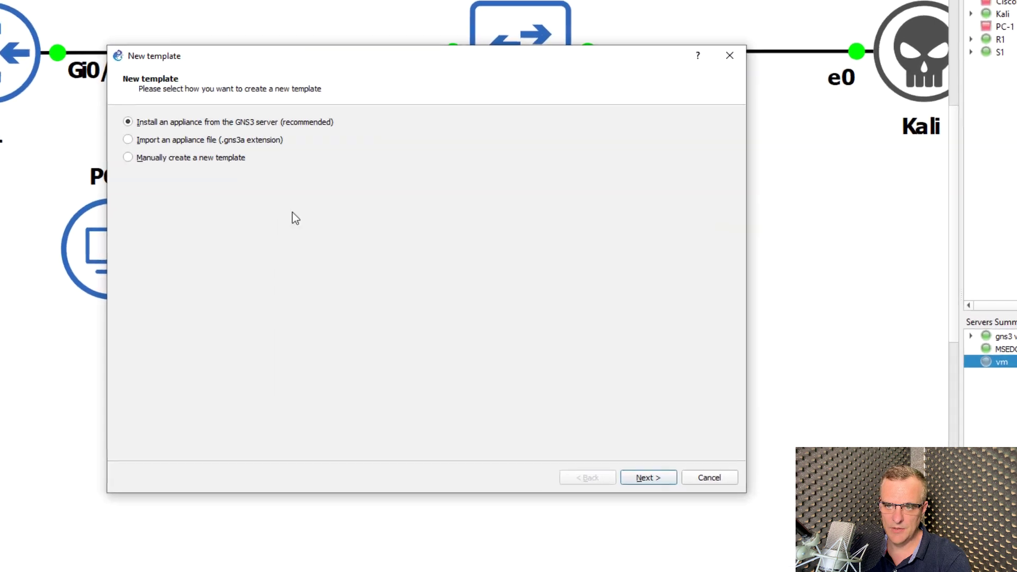
key("Return")
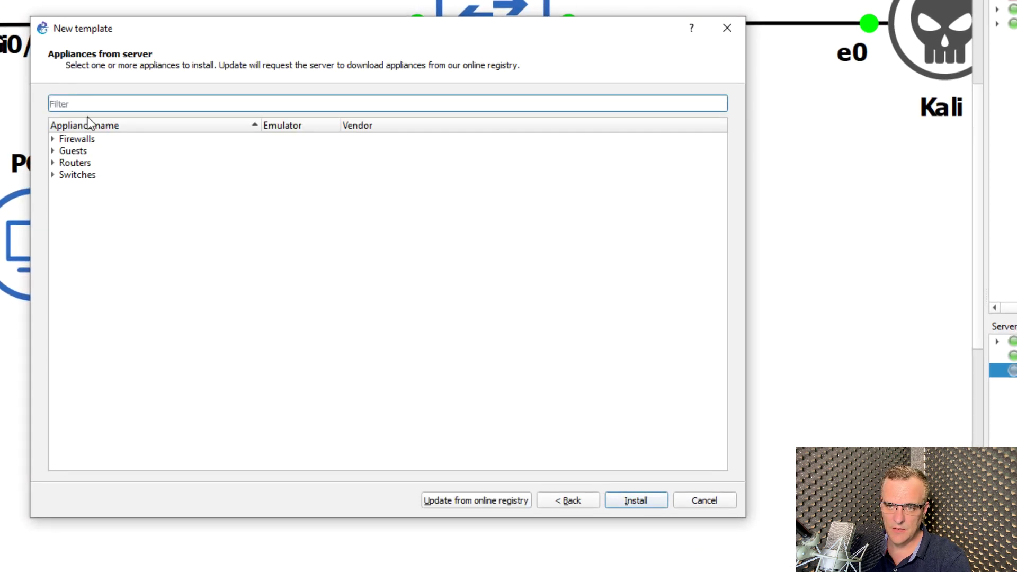
left_click(53, 161)
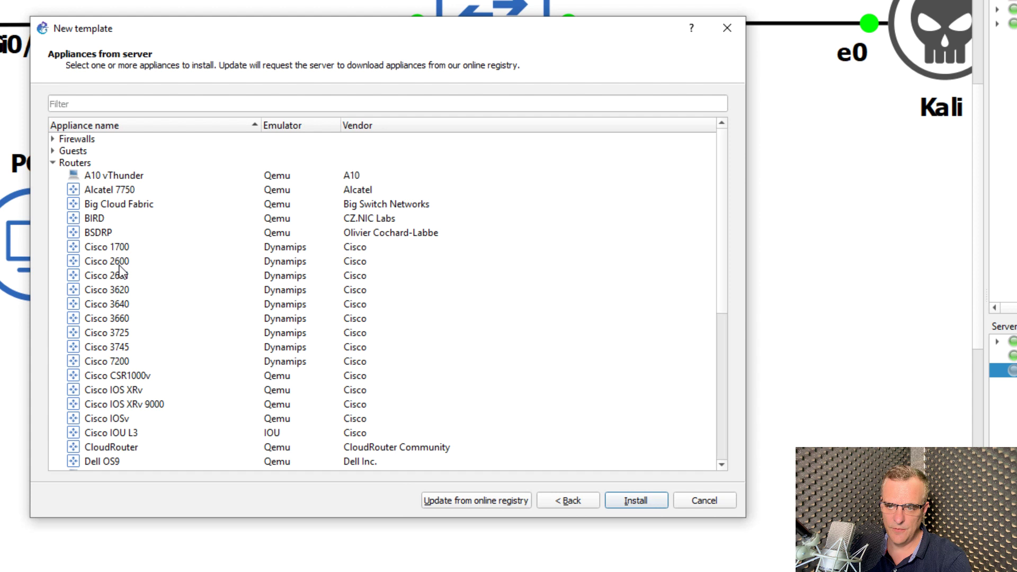
left_click(108, 249)
left_click(106, 261)
left_click(101, 276)
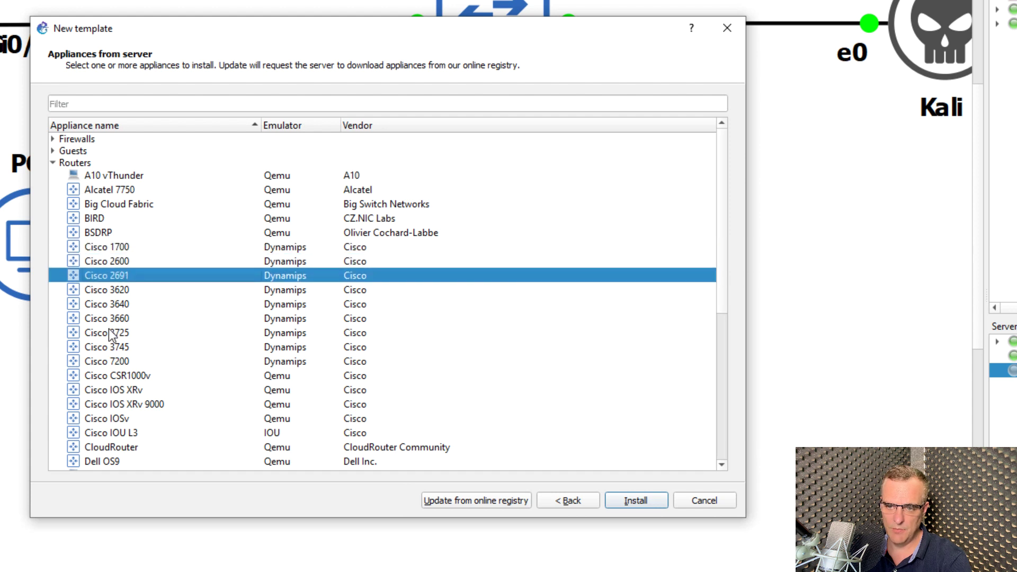
left_click(110, 331)
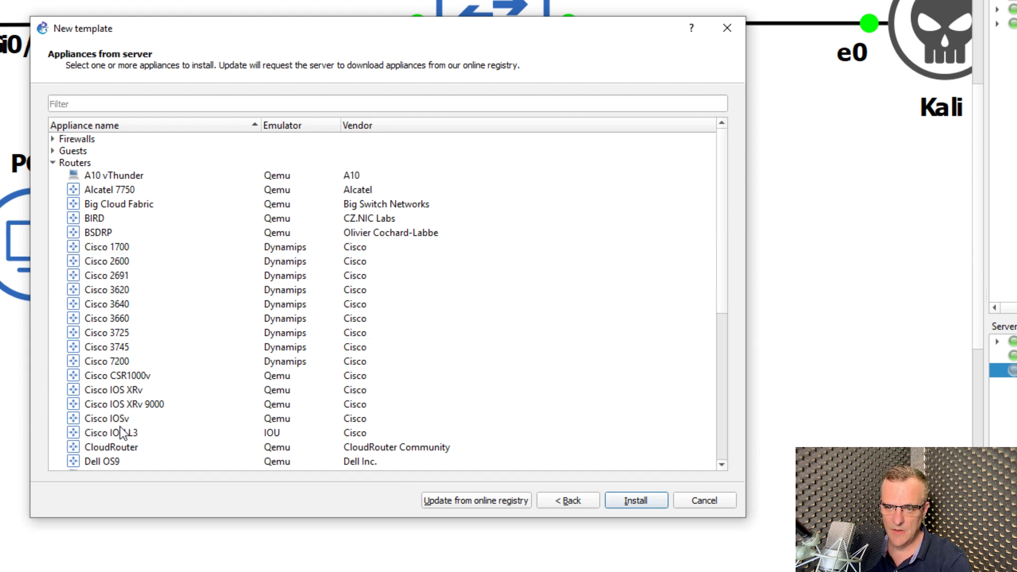
left_click(120, 419)
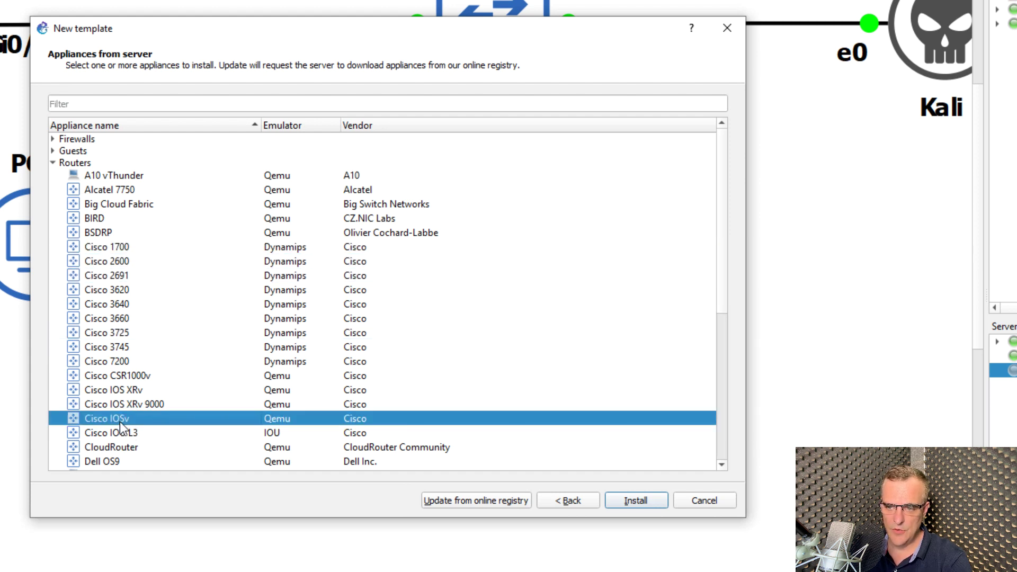
Step: Install Cisco IOSv 15.6(2)T on the remote server with the default Qemu binary and files
left_click(644, 501)
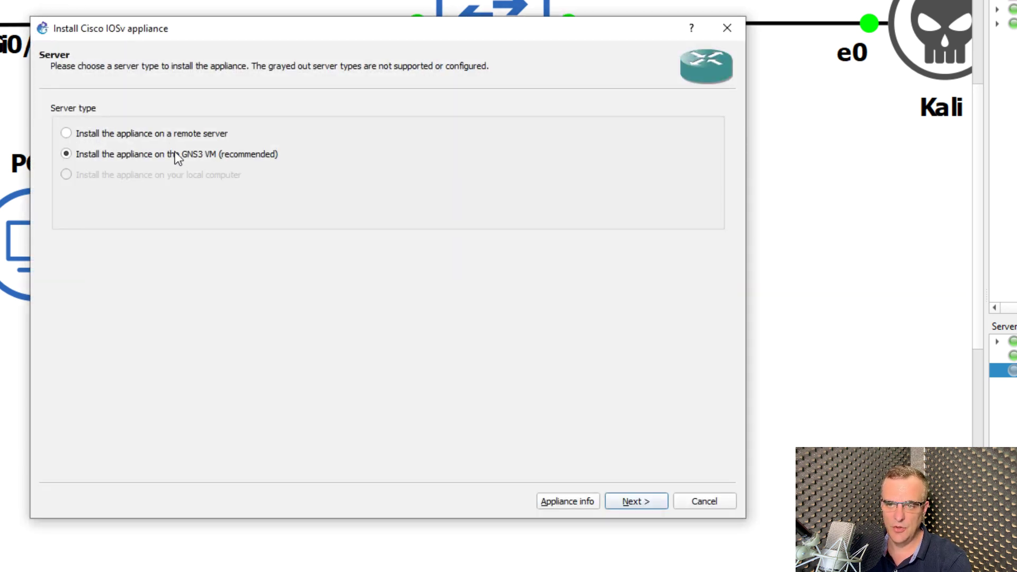
left_click(168, 138)
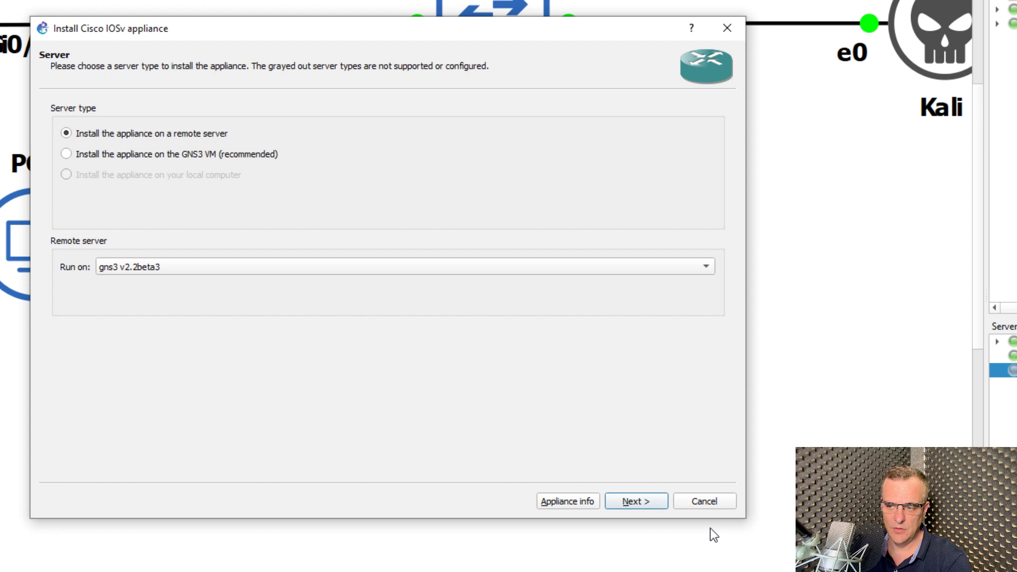
left_click(623, 496)
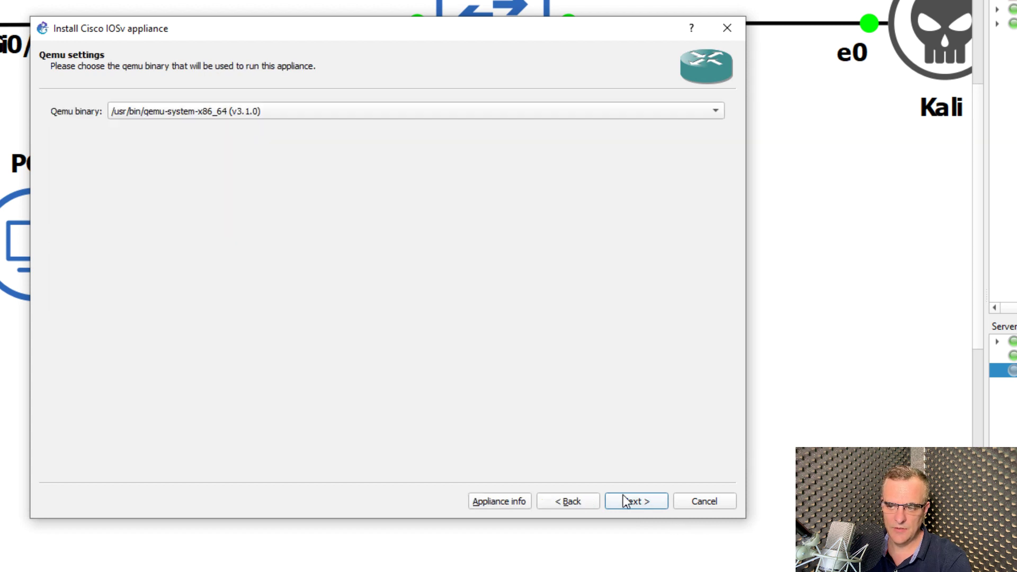
left_click(623, 495)
left_click(622, 496)
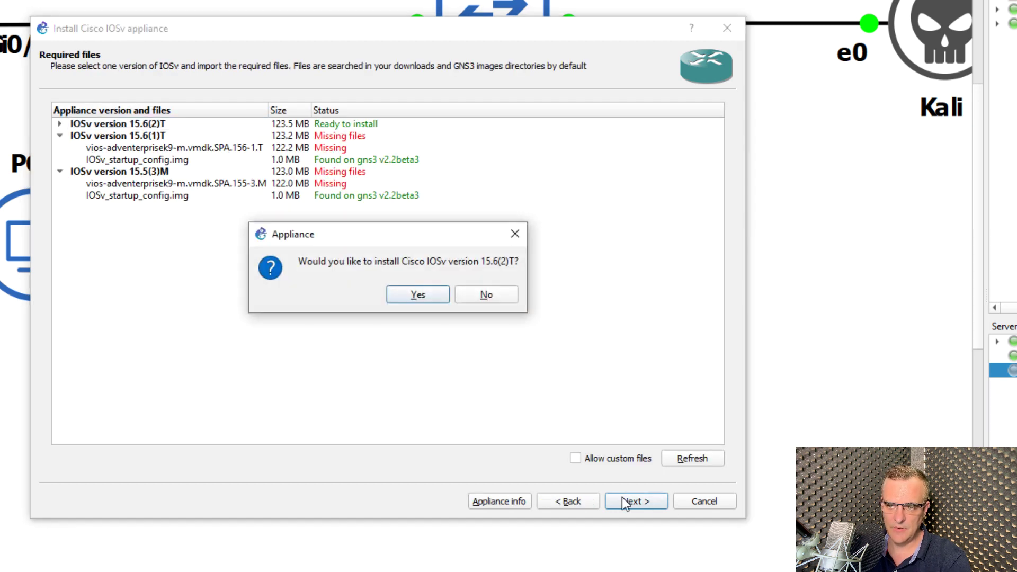
left_click(398, 295)
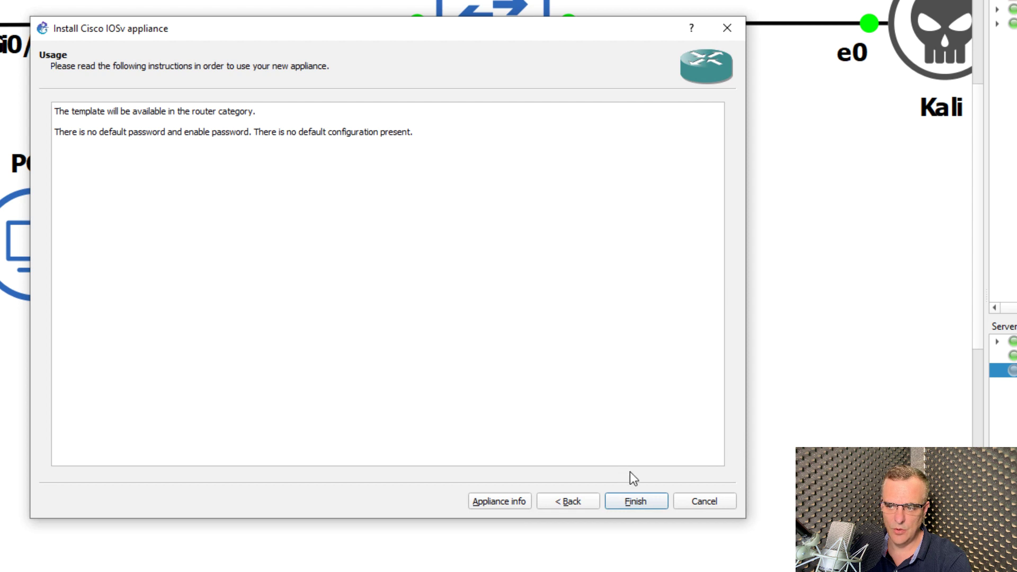
left_click(638, 500)
Step: Name the new template 'Cisco IOSv 15.6(2)T-blue' to avoid the duplicate name
left_click(492, 291)
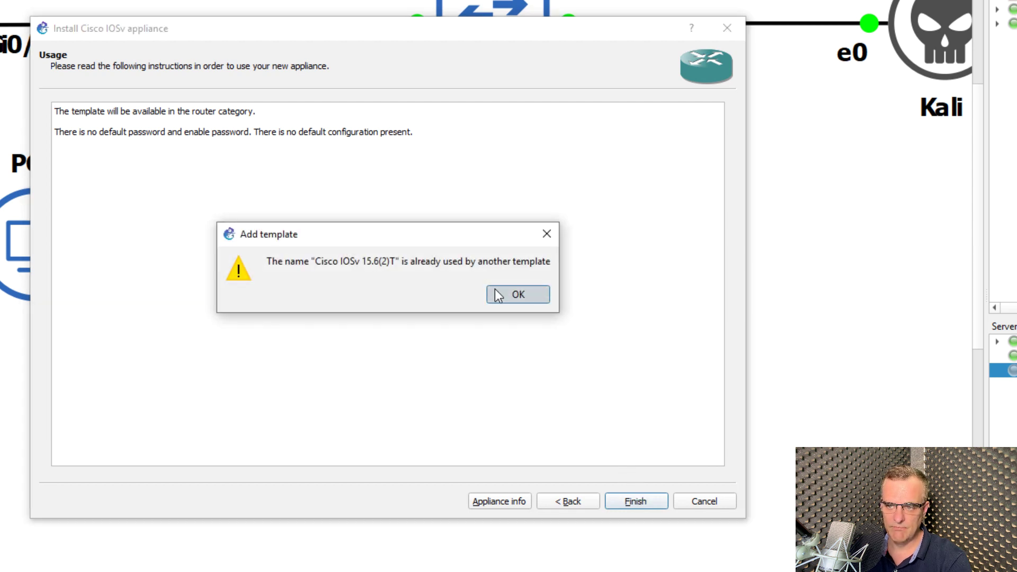
left_click(414, 275)
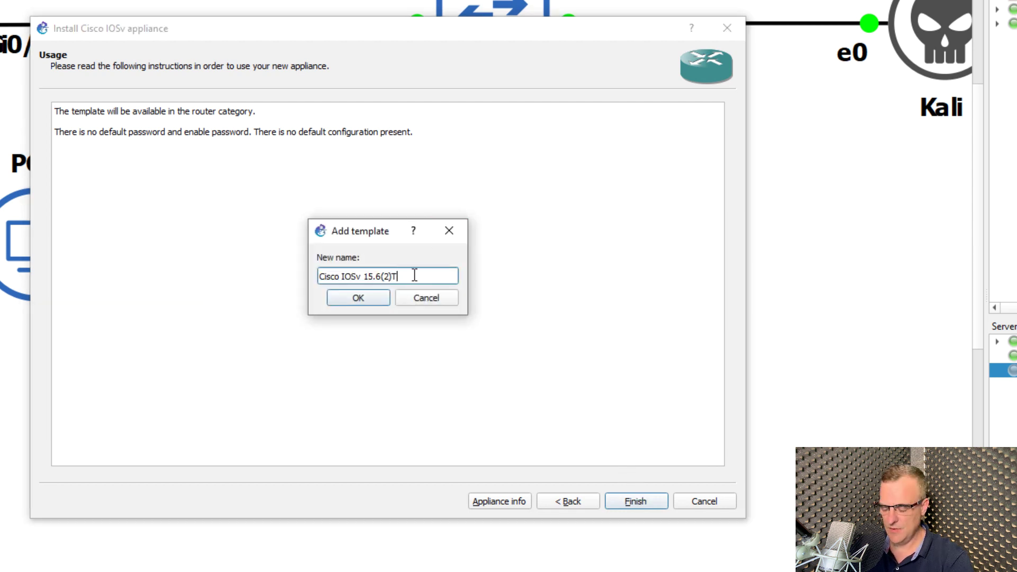
type("-blue")
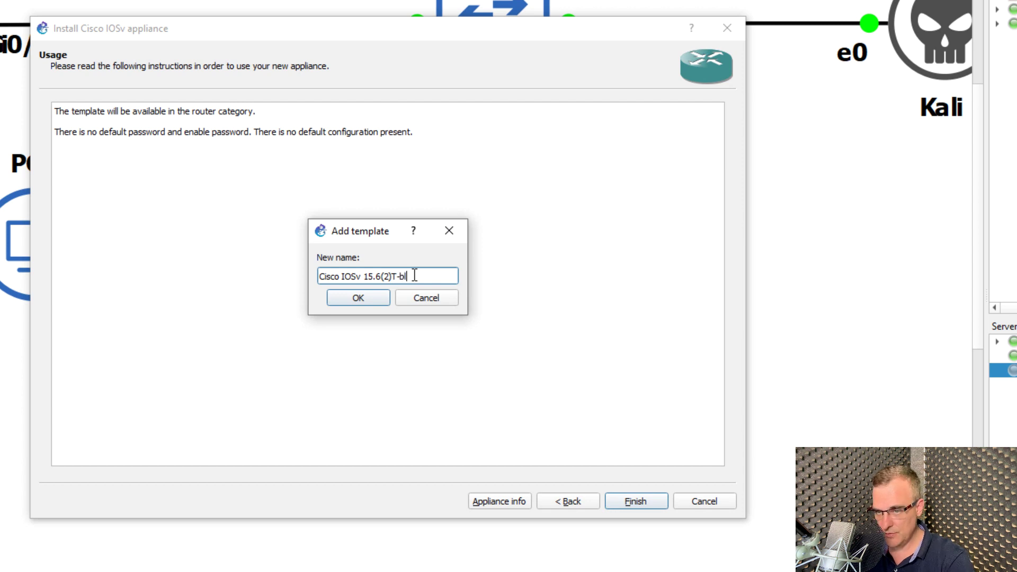
left_click(349, 301)
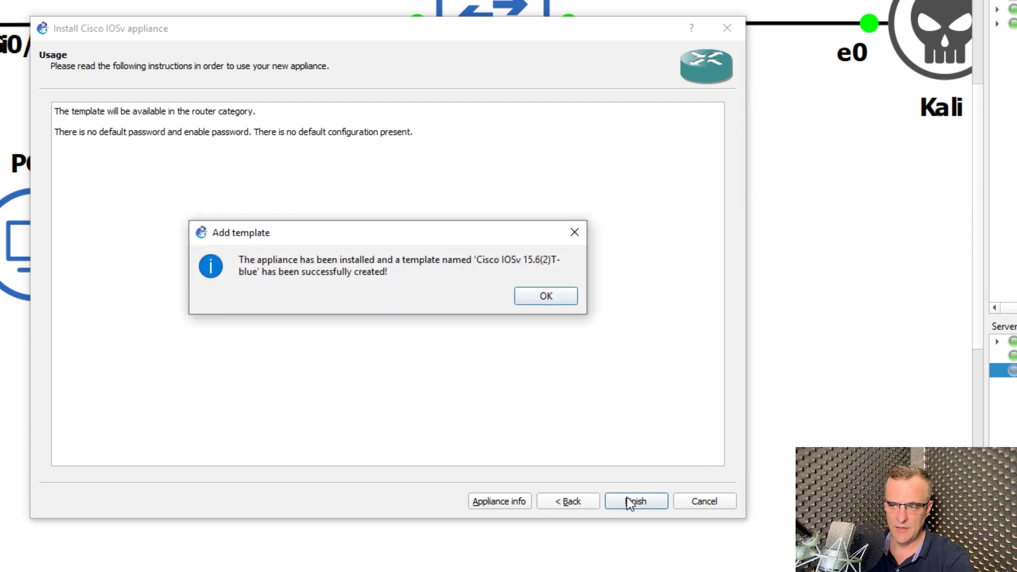
Step: Place a router from the Cisco IOSv 15.6(2)T-blue template and position it below PC-1
left_click(549, 297)
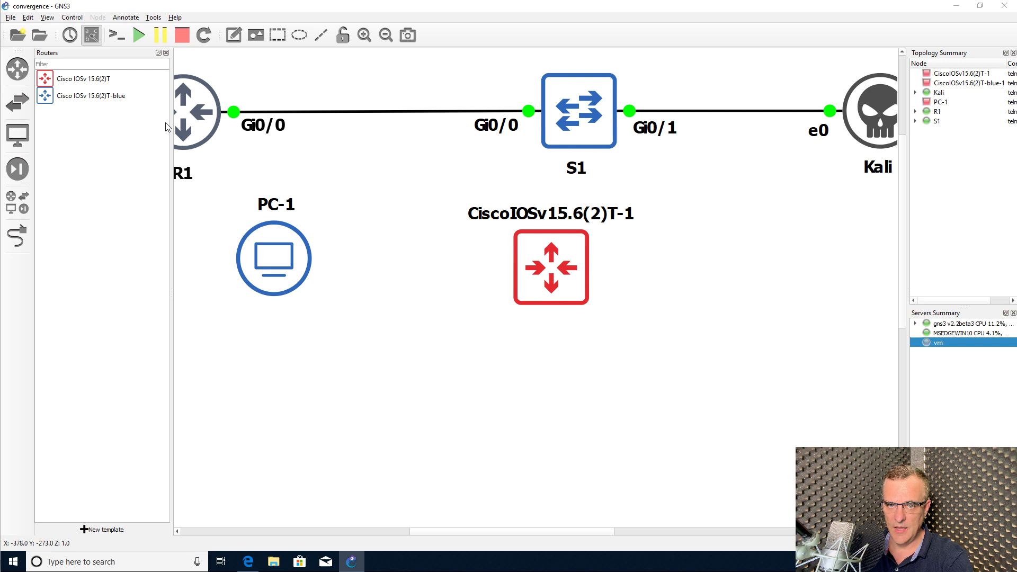
left_click(102, 101)
left_click_drag(80, 96, 481, 364)
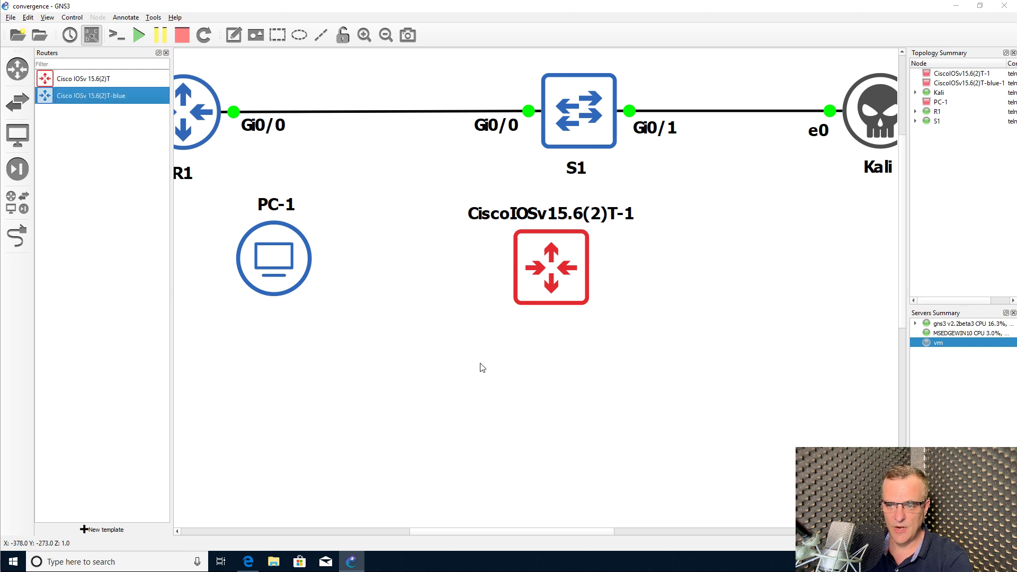
left_click_drag(530, 395, 398, 368)
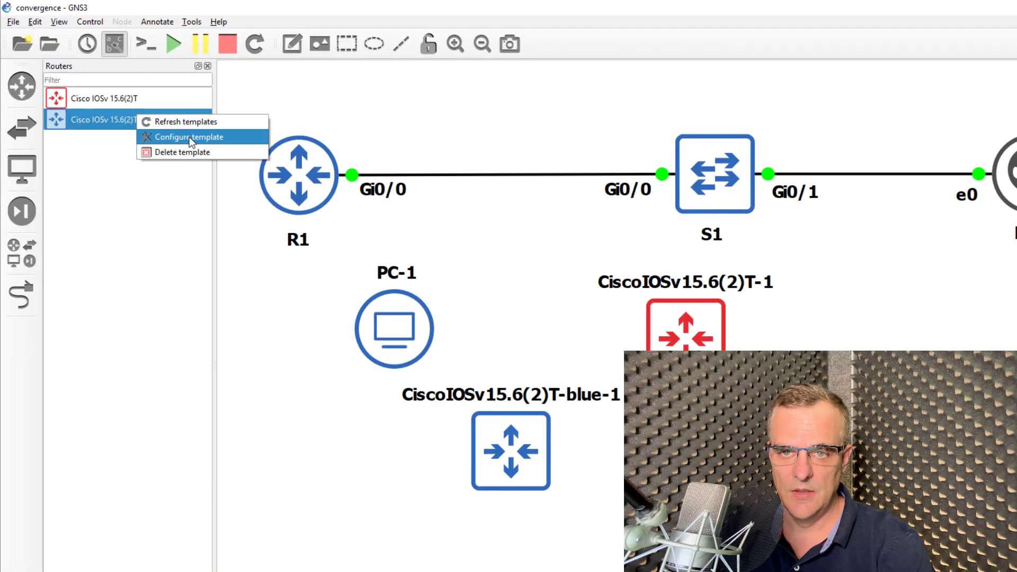
Step: Open the Cisco IOSv 15.6(2)T-blue template's symbol library and expand Affinity-circle-red
left_click(190, 136)
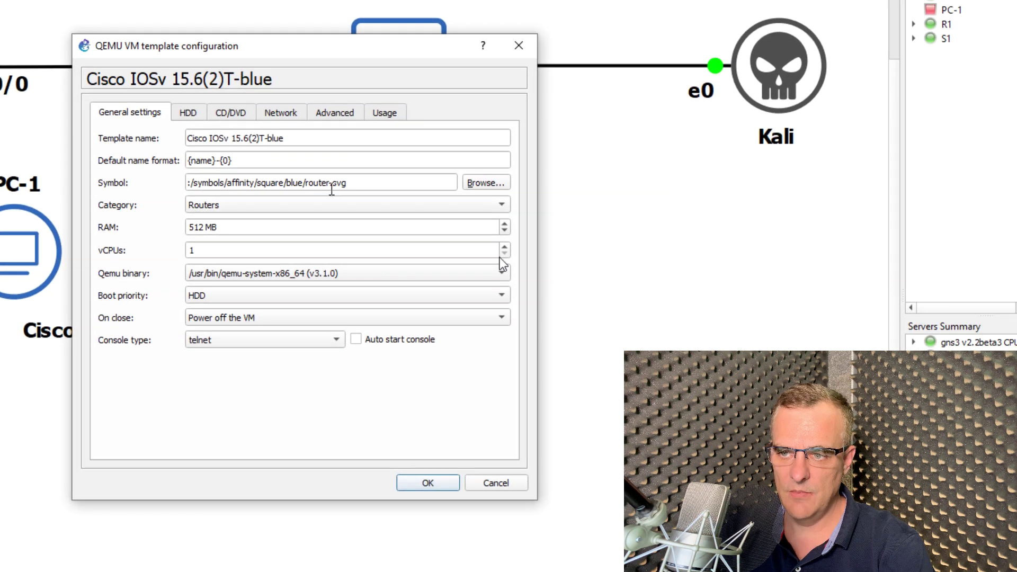
left_click(484, 183)
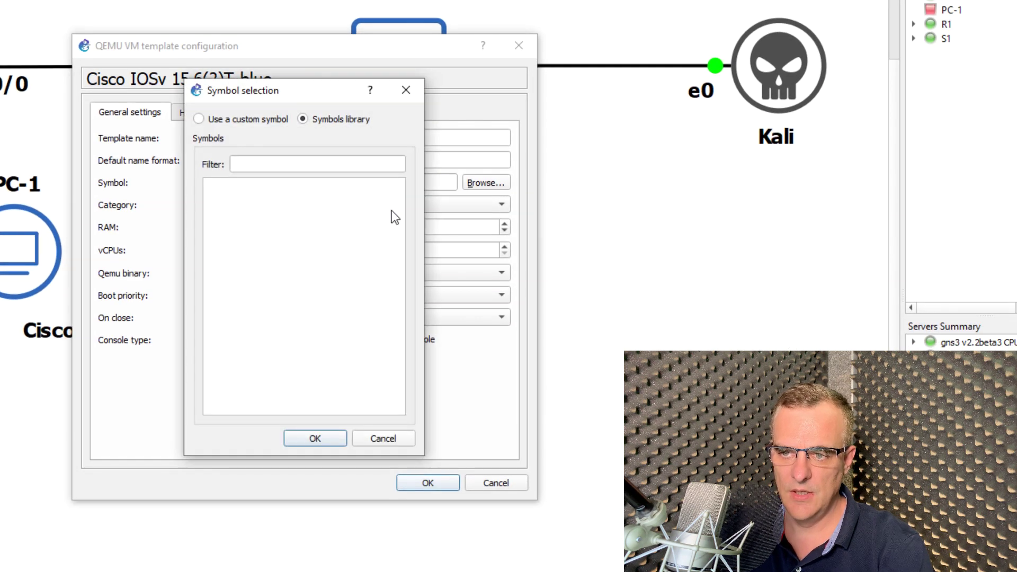
left_click(206, 218)
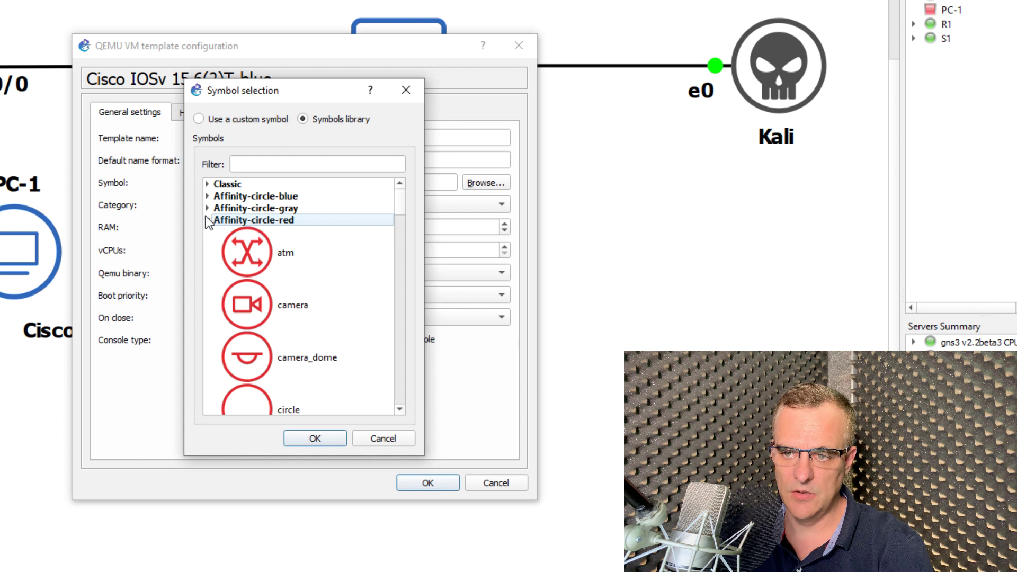